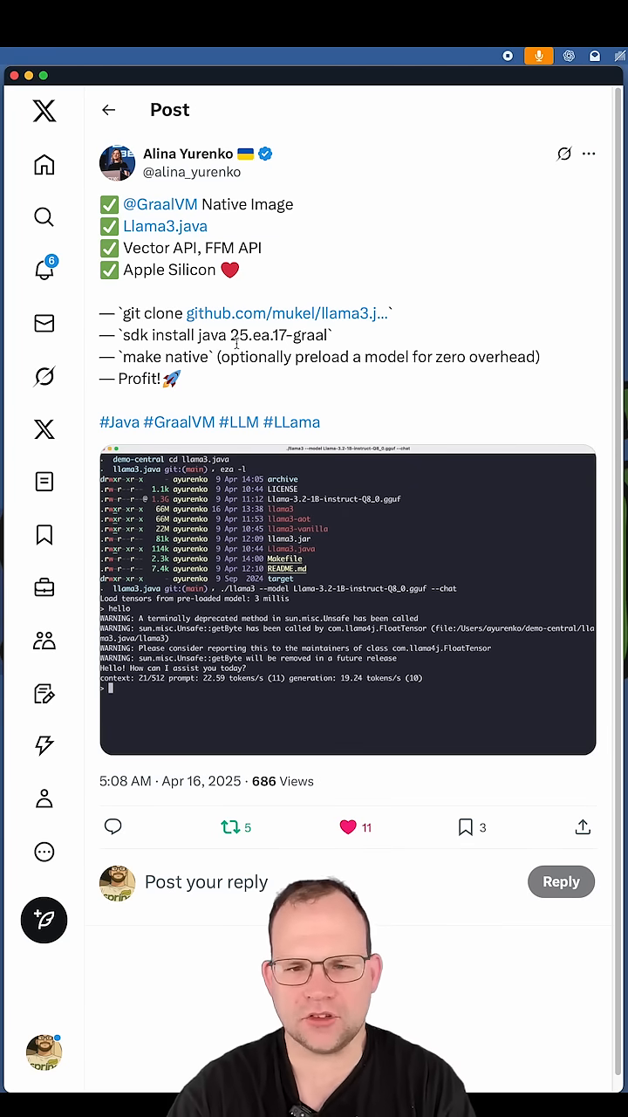
- Show the clone options of the mukel/llama3.java repository on GitHub
{"action": "left_click", "coordinate": [286, 314]}
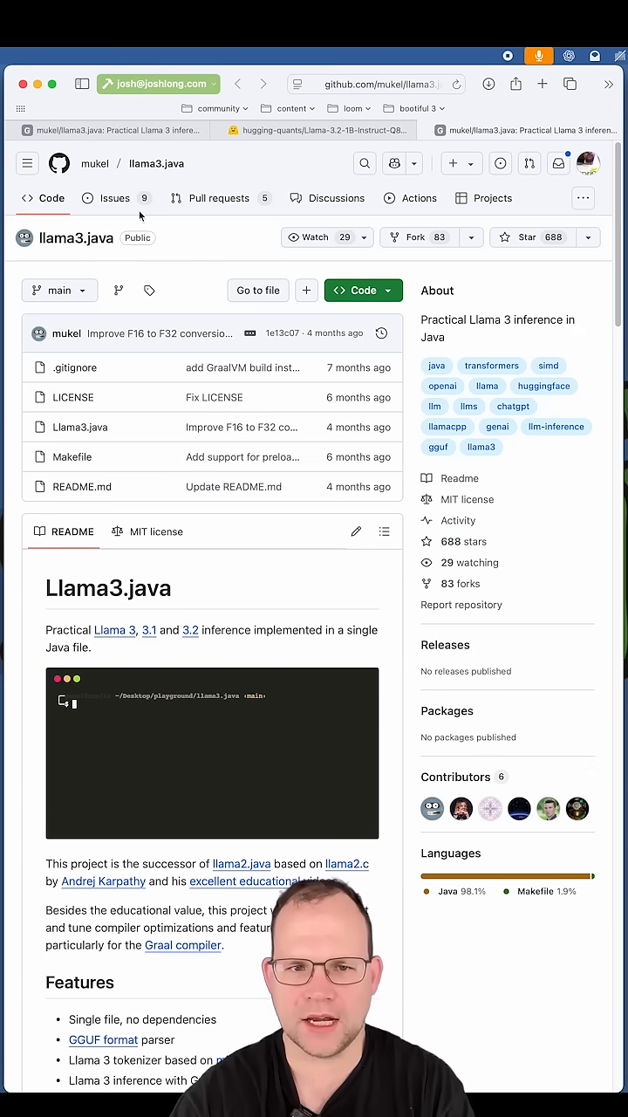
{"action": "left_click", "coordinate": [358, 291]}
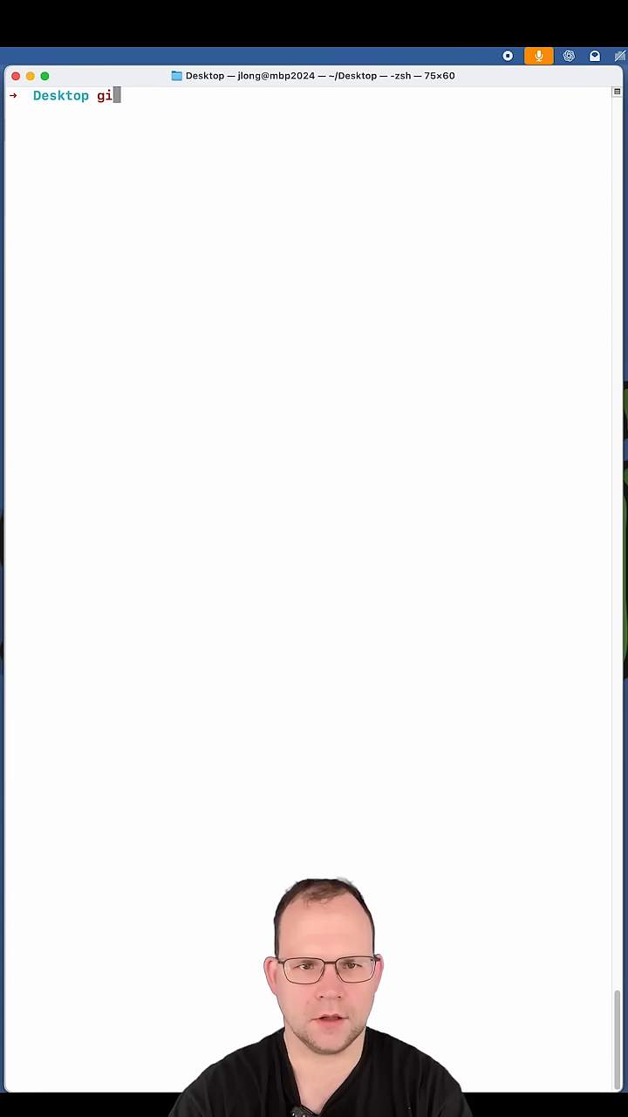
{"action": "type", "text": "one git@github.com:mukel/llama3.java.git"}
- Clone llama3.java to the Desktop, enter it and list LICENSE, Llama3.java, Makefile, README.md, then return to the X post
{"action": "key", "text": "Return"}
{"action": "type", "text": "cd llama3.java/"}
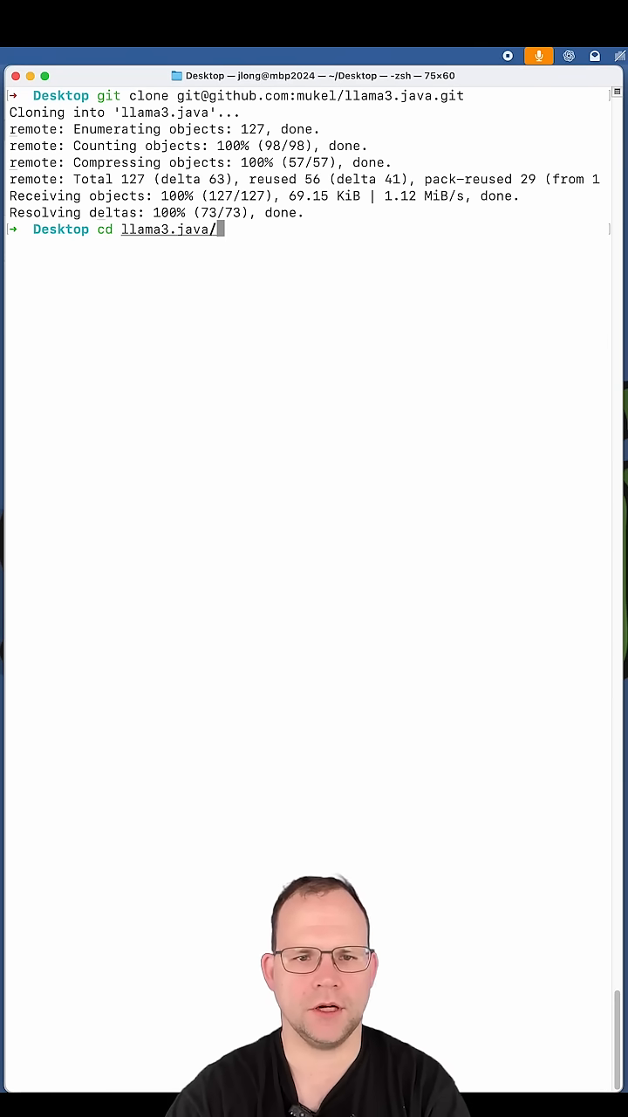
{"action": "key", "text": "Return"}
{"action": "type", "text": "ls"}
{"action": "key", "text": "Return"}
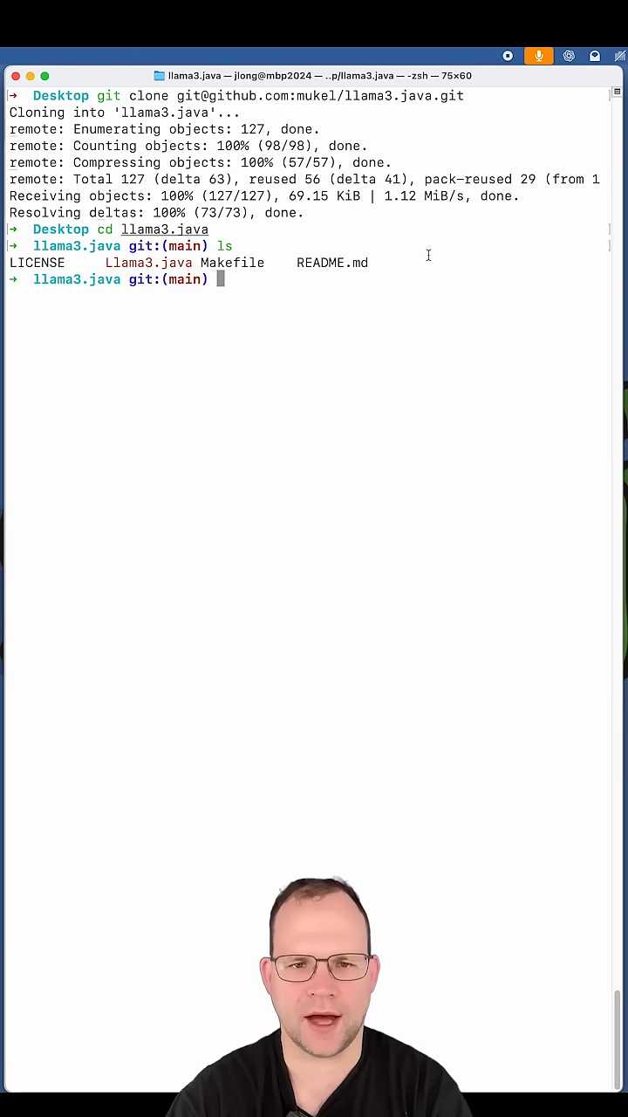
{"action": "key", "text": "super+Tab"}
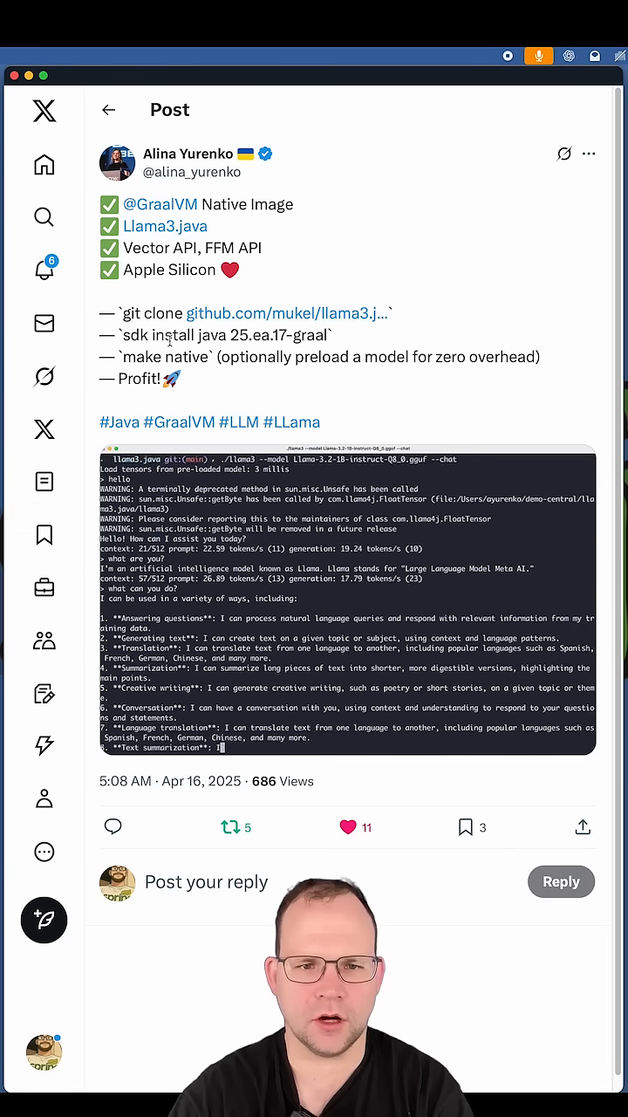
- Copy the sdk install java 25.ea.17-graal command from the post and paste it at the Terminal prompt
{"action": "left_click_drag", "start_coordinate": [328, 336], "coordinate": [122, 335]}
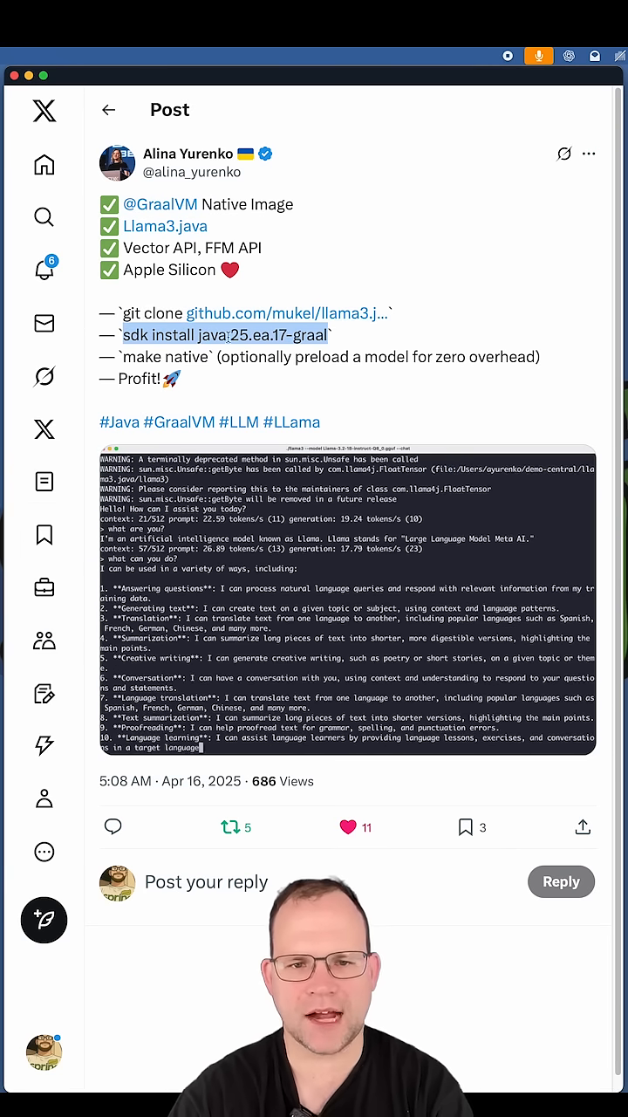
{"action": "key", "text": "super+c"}
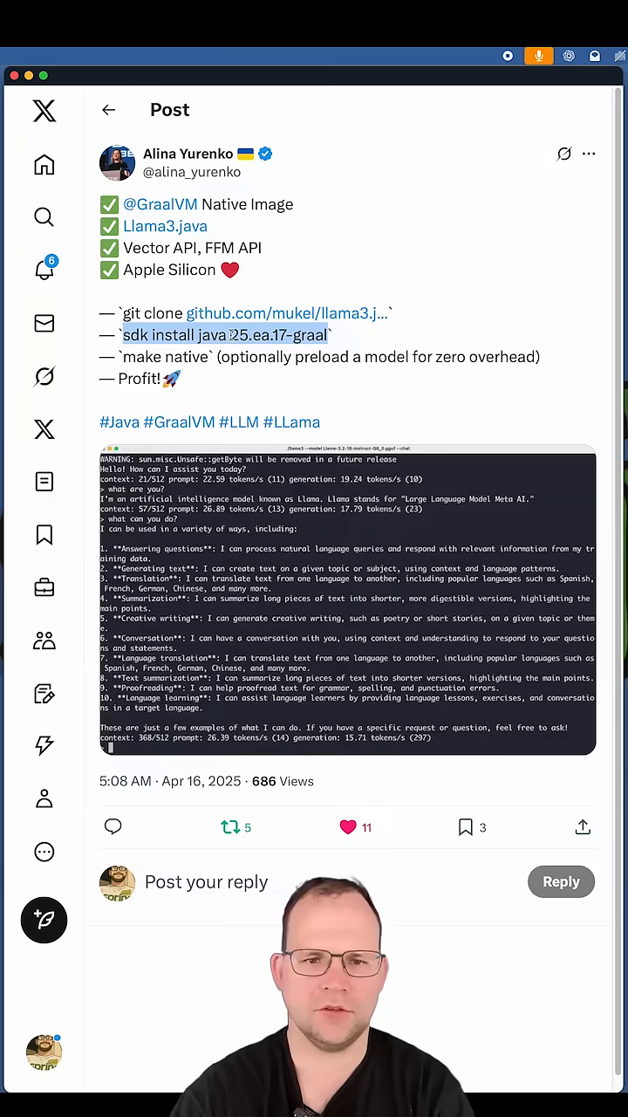
{"action": "key", "text": "super+Tab"}
{"action": "key", "text": "super+v"}
- Run sdk use java 25.ea.17-graal, then build the llama3 native executable with make native
{"action": "key", "text": "ctrl+l"}
{"action": "key", "text": "ctrl+a"}
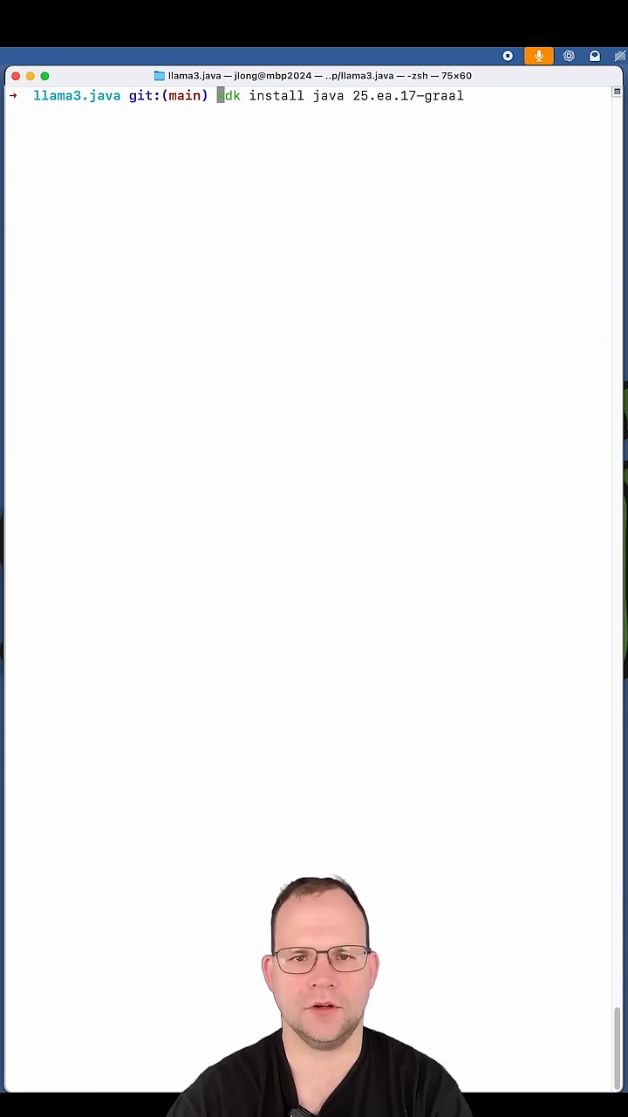
{"action": "key", "text": "ctrl+w"}
{"action": "type", "text": "use"}
{"action": "key", "text": "Return"}
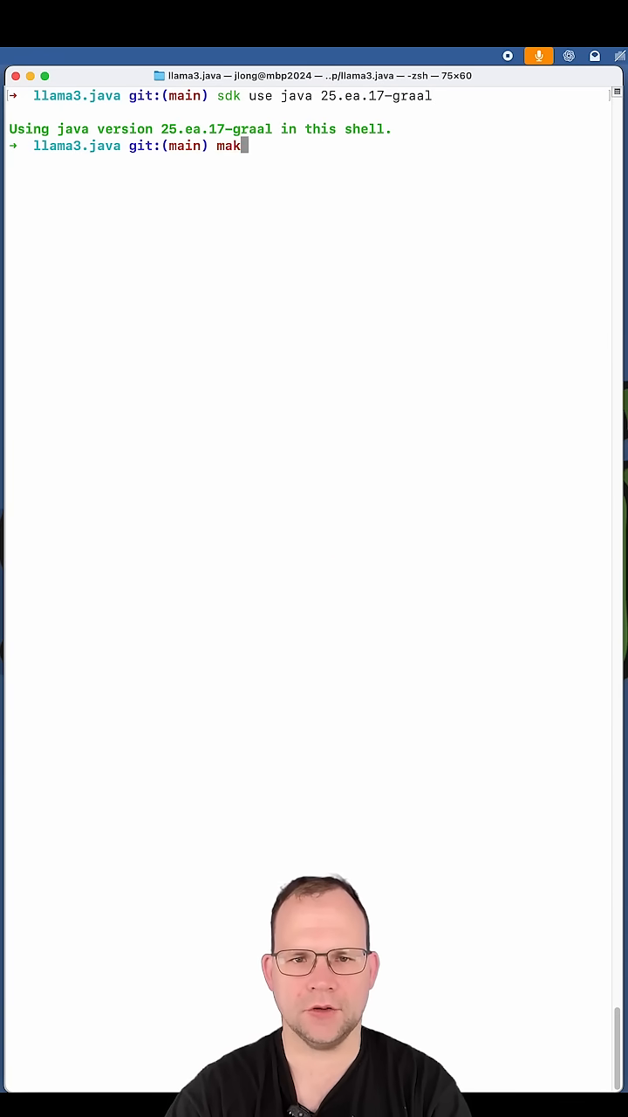
{"action": "key", "text": "Return"}
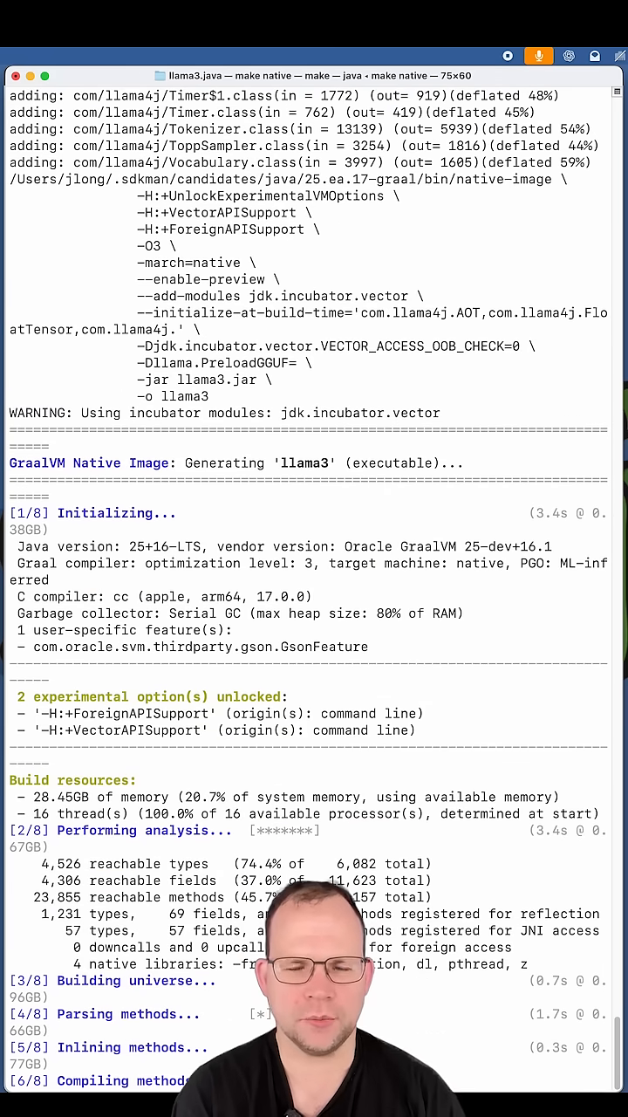
- Download llama-3.2-1b-instruct-q8_0.gguf from the Hugging Face model's files and reveal it in Finder
{"action": "key", "text": "super+Tab"}
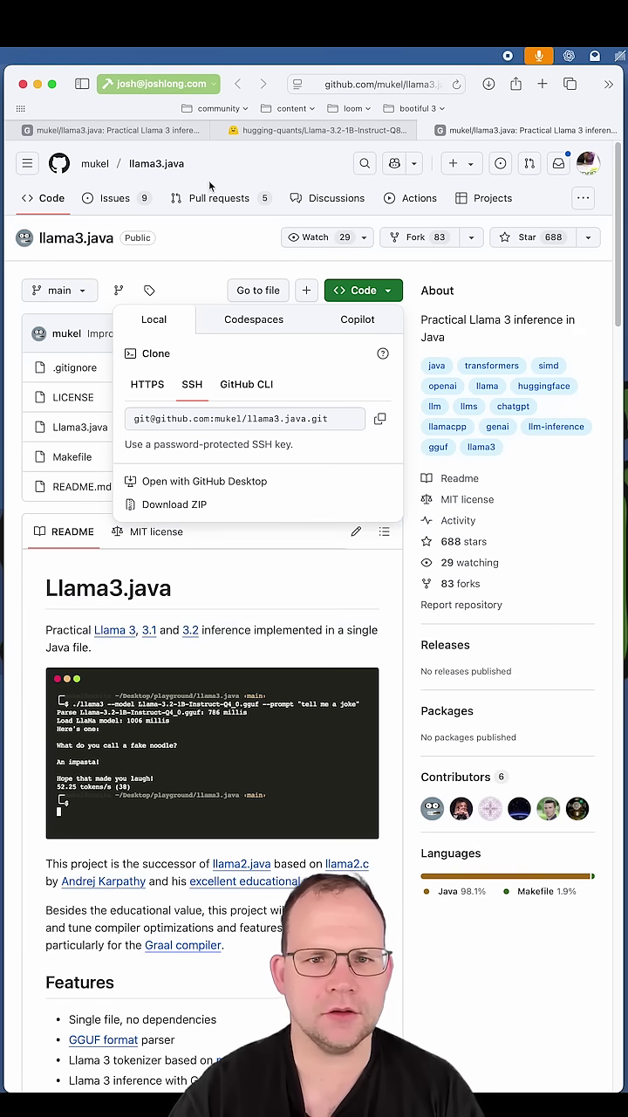
{"action": "left_click", "coordinate": [367, 131]}
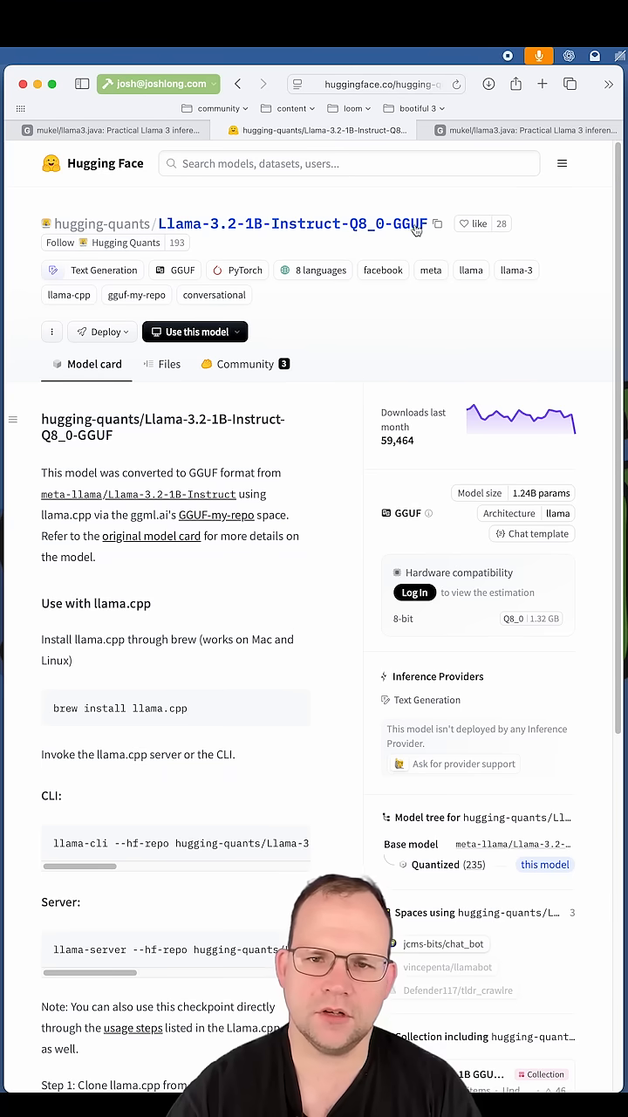
{"action": "left_click", "coordinate": [169, 364]}
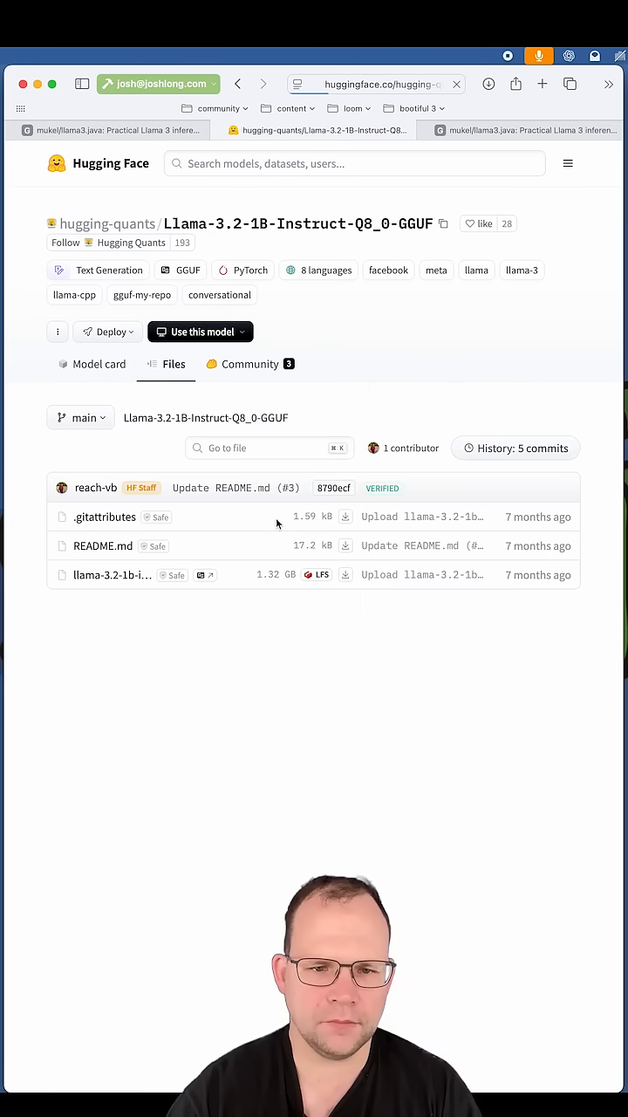
{"action": "left_click", "coordinate": [112, 576]}
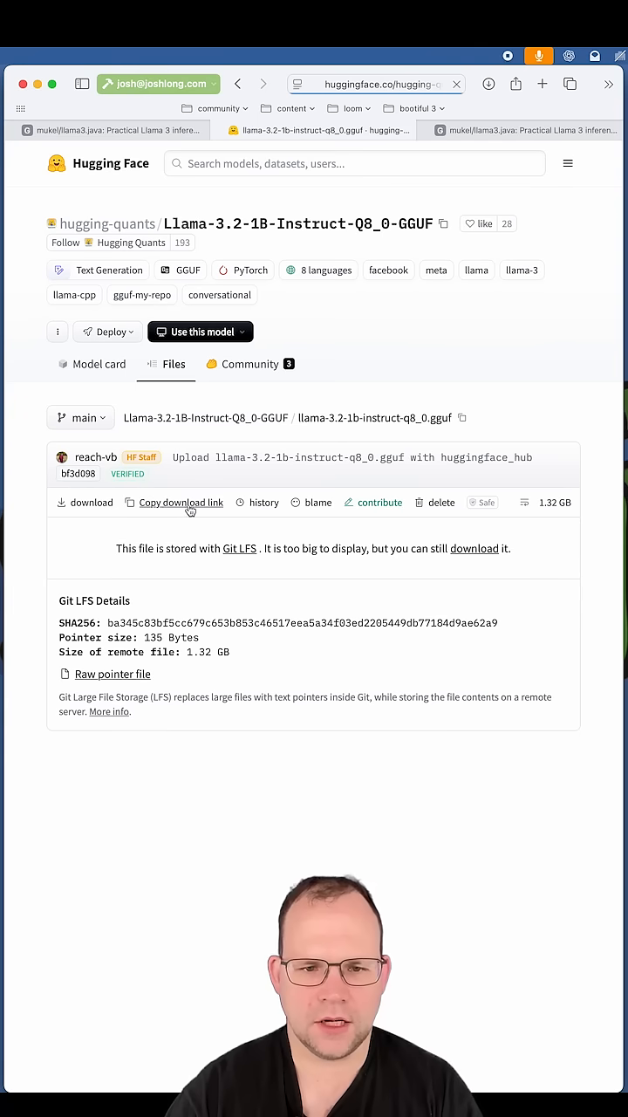
{"action": "left_click", "coordinate": [91, 503]}
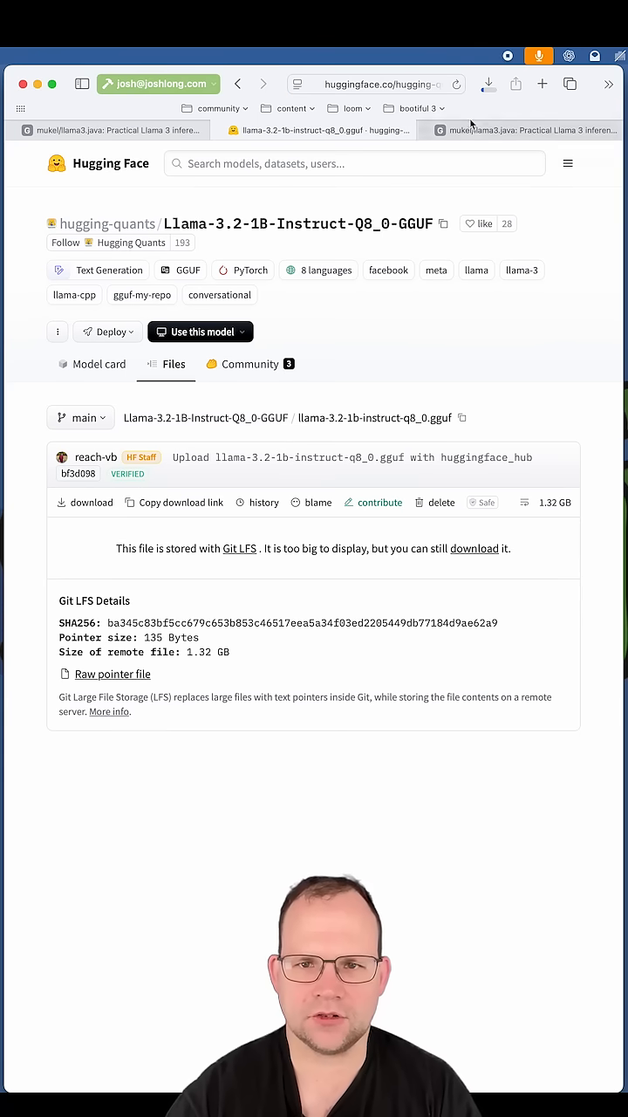
{"action": "left_click", "coordinate": [489, 84]}
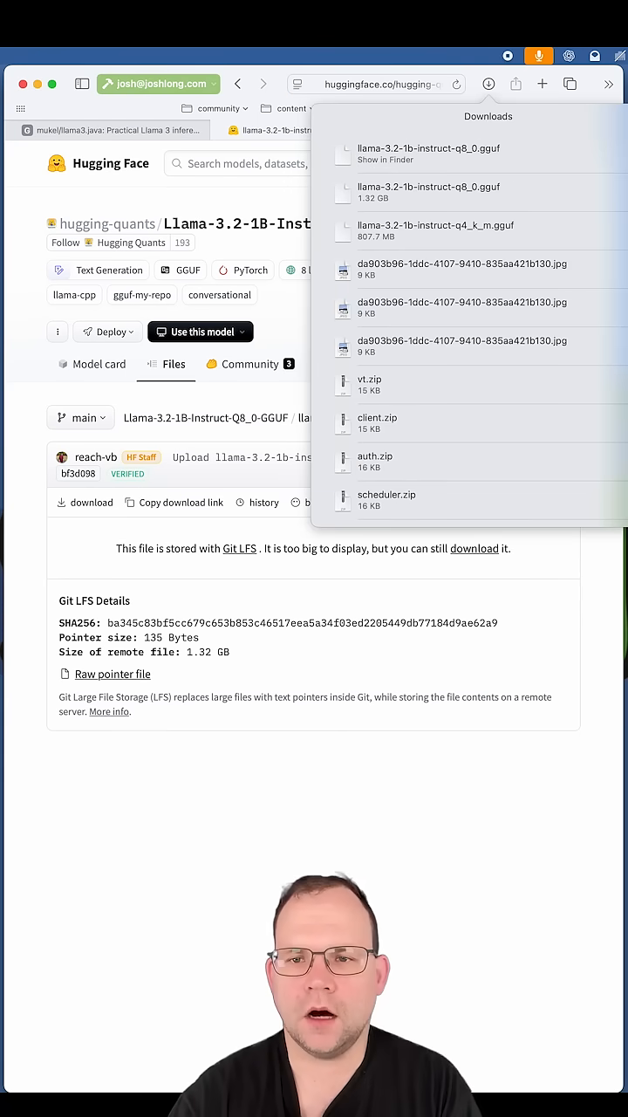
{"action": "double_click", "coordinate": [453, 155]}
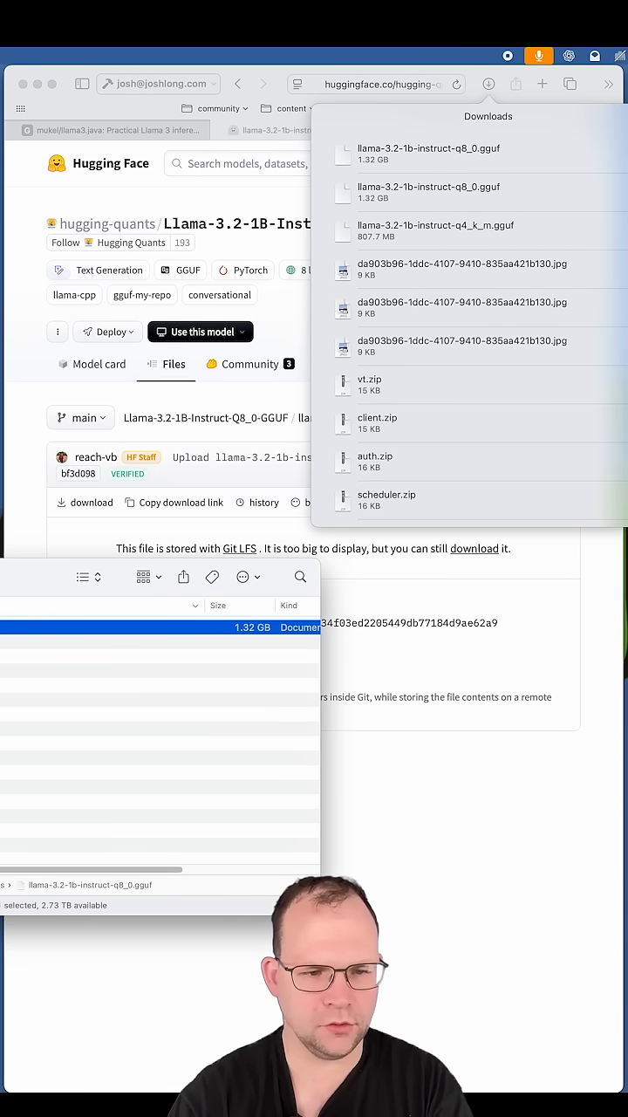
{"action": "left_click", "coordinate": [234, 561]}
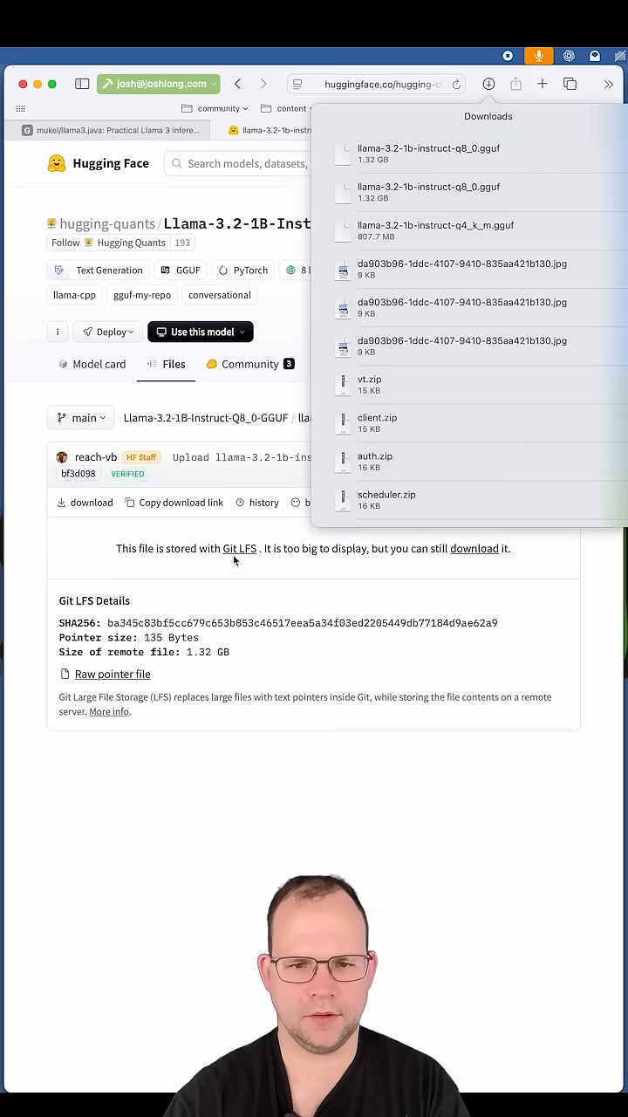
- Run ./llama3 --model ~/Desktop/model.gguf --chat and ask it to tell a joke
{"action": "key", "text": "super+Tab"}
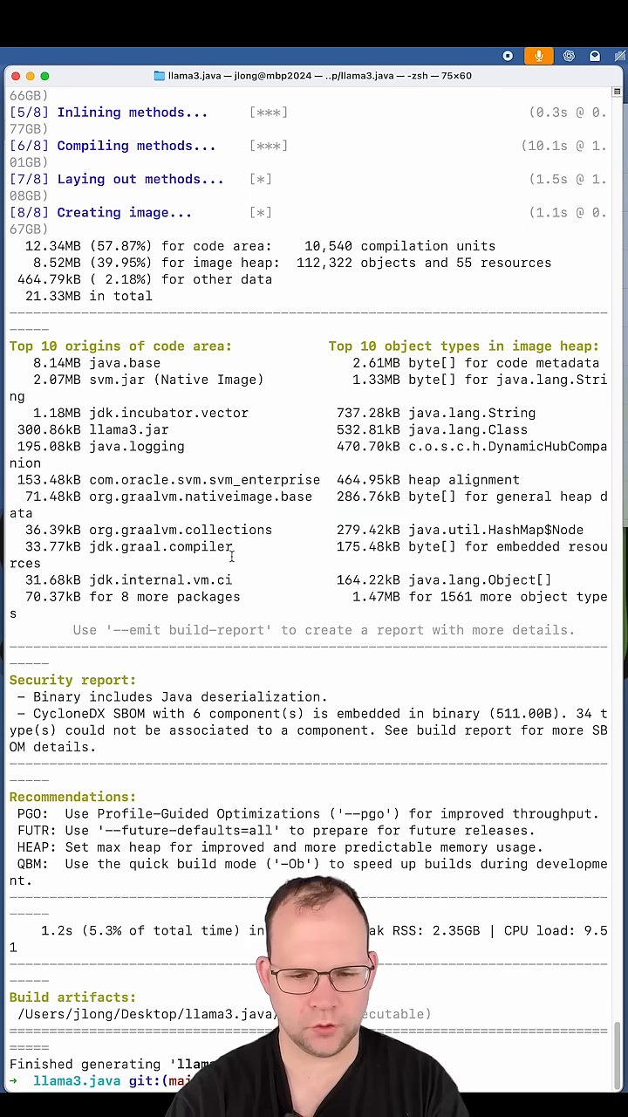
{"action": "key", "text": "ctrl+l"}
{"action": "type", "text": "./llama3 --model ~/Desktop/model.gguf --chat"}
{"action": "key", "text": "Return"}
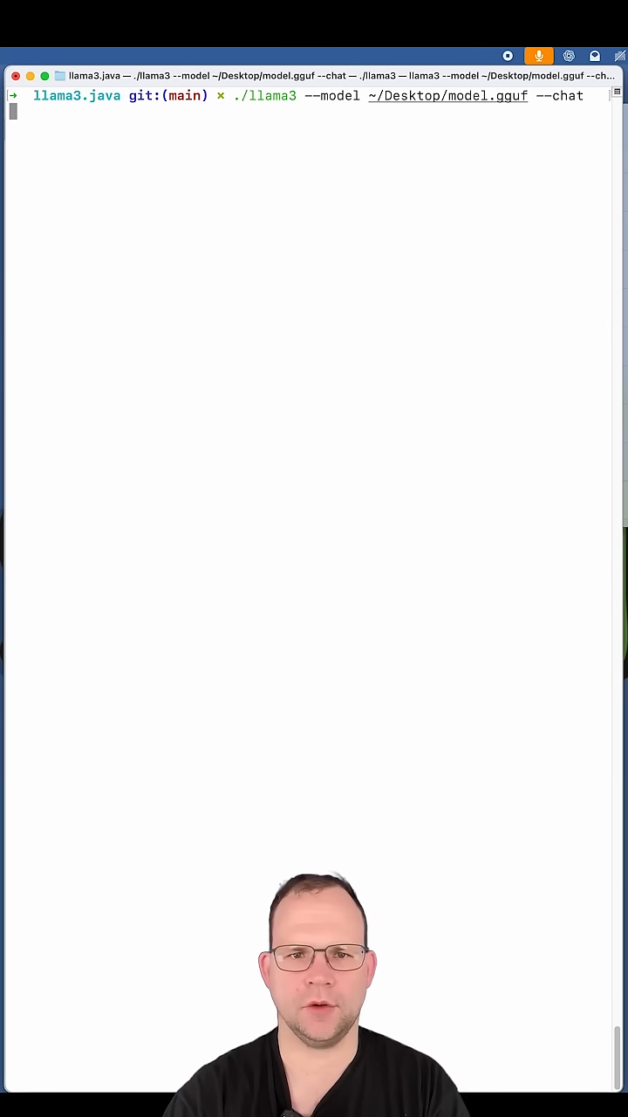
{"action": "type", "text": "tell me a joke"}
{"action": "key", "text": "Return"}
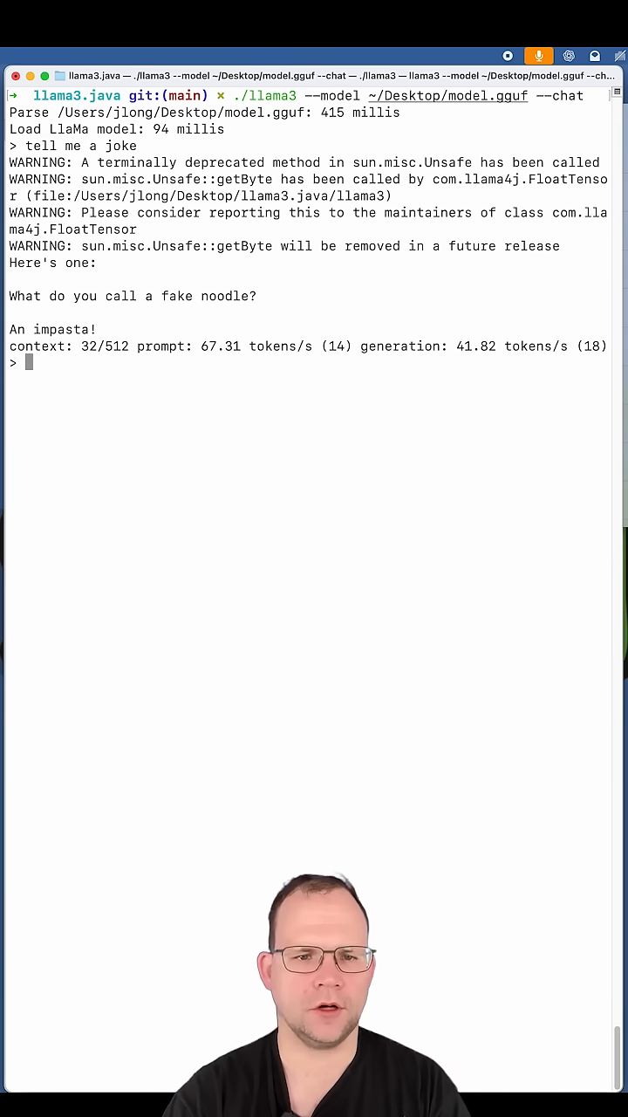